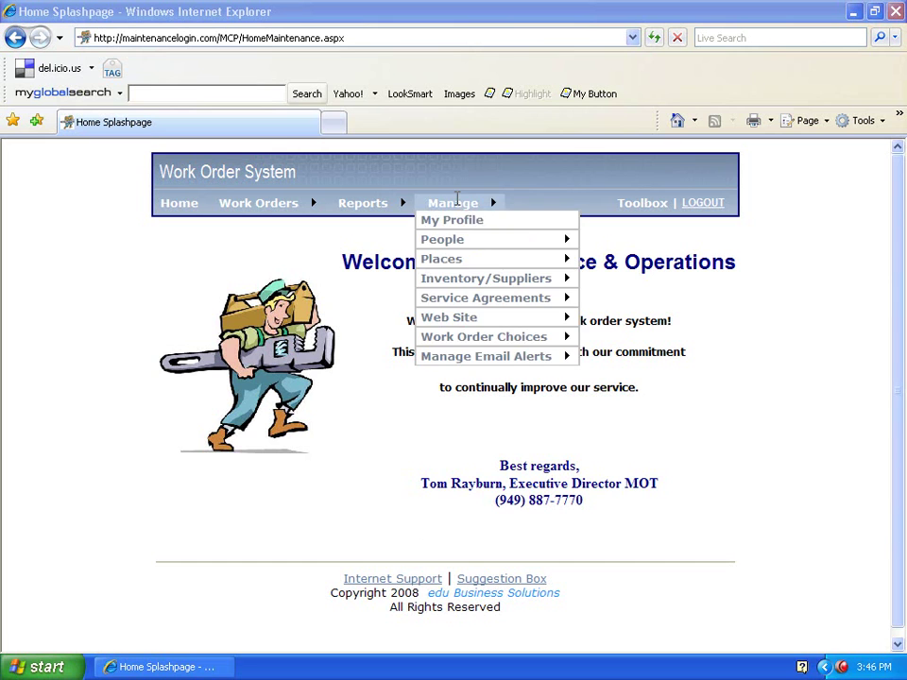
# Step: In the worker hourly labor rates, set the Hourly Rate to 25.00 for the active 7/1/2006 entry directly above TRB Contracting and save it
pyautogui.moveTo(461, 240)
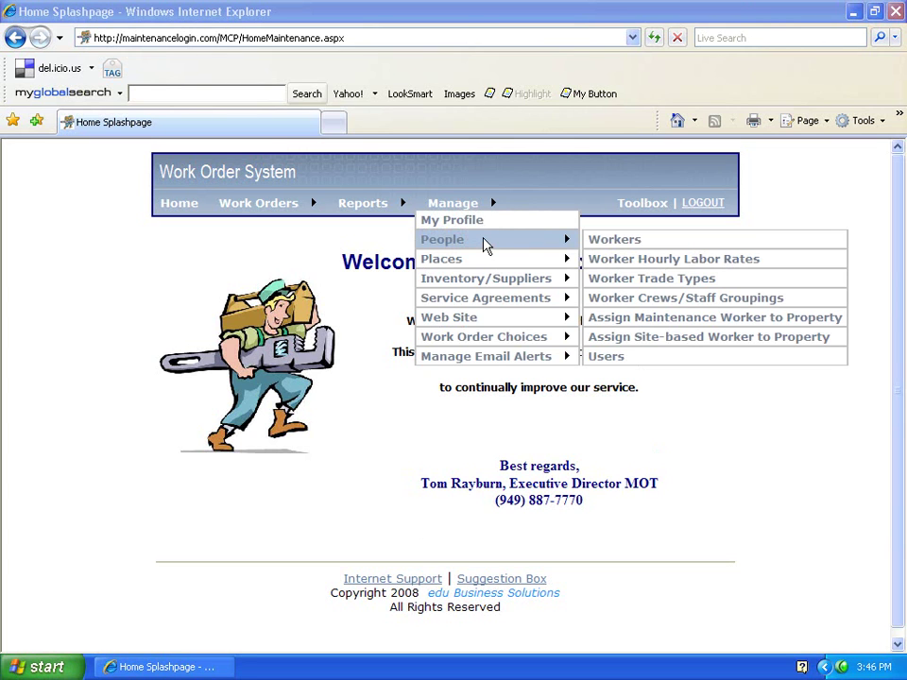
pyautogui.click(628, 265)
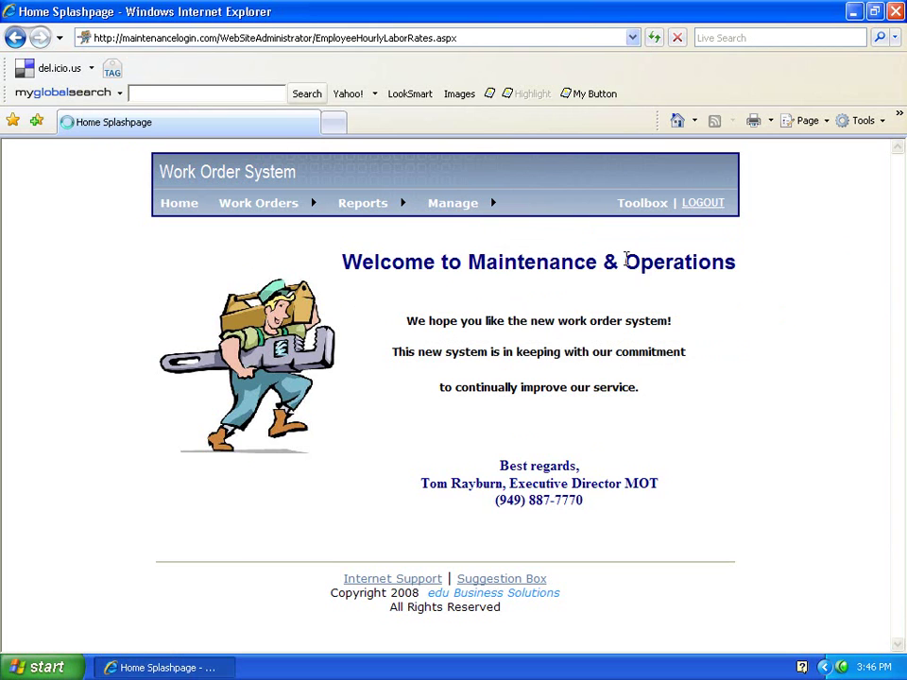
pyautogui.scroll(-3, 348, 462)
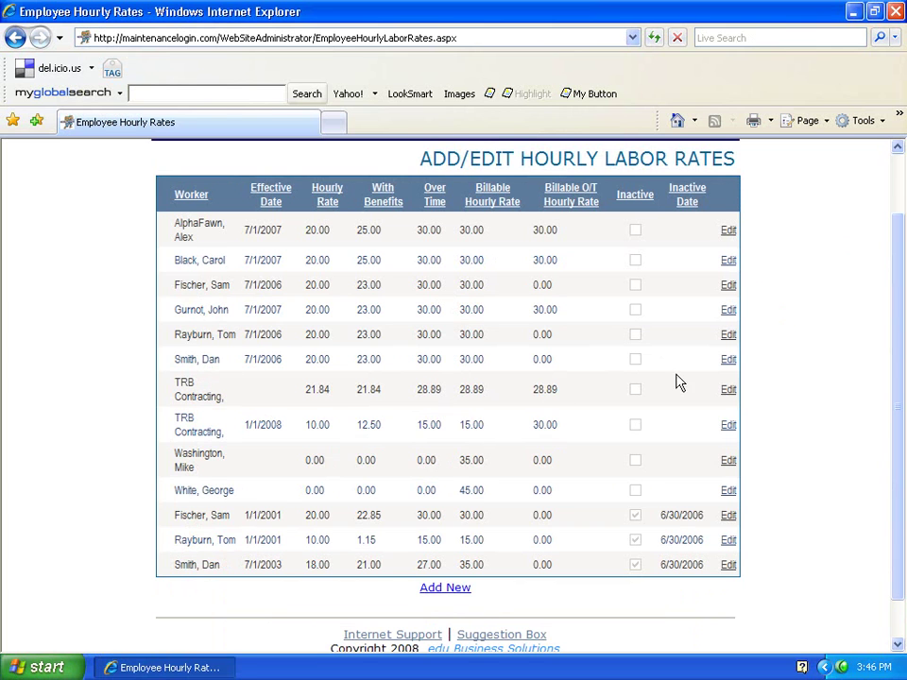
pyautogui.click(733, 361)
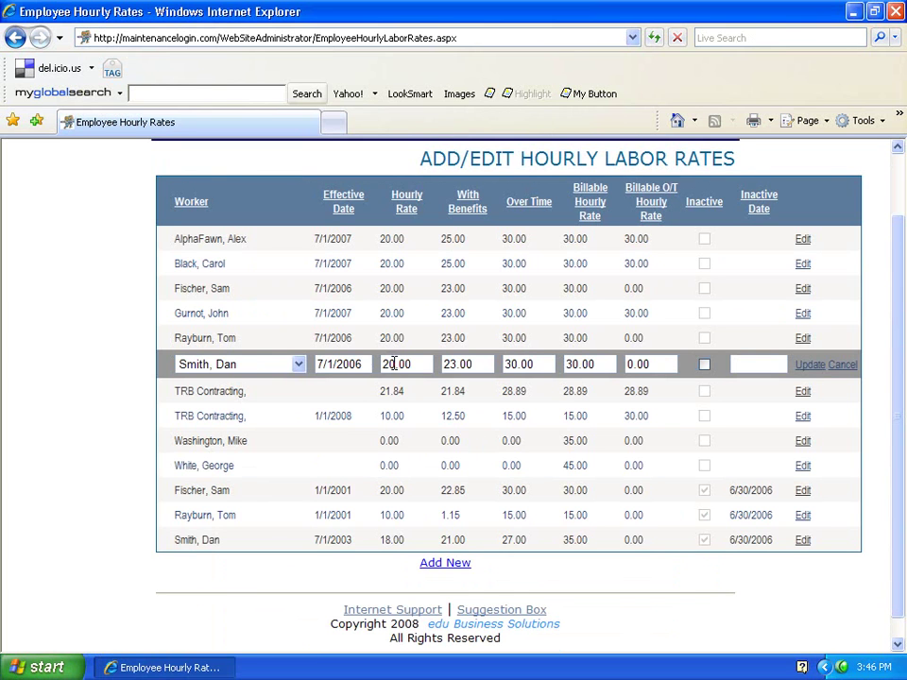
pyautogui.click(395, 364)
pyautogui.press('BackSpace')
pyautogui.write('5')
pyautogui.click(809, 366)
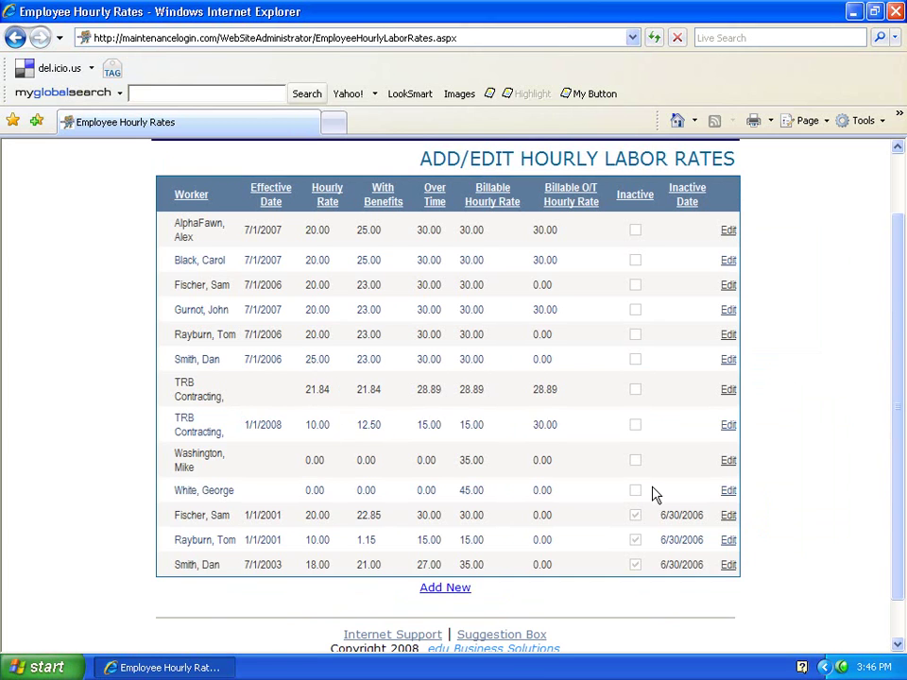
# Step: View the maintenance worker to property assignments and look through the list of property profiles
pyautogui.scroll(2, 661, 492)
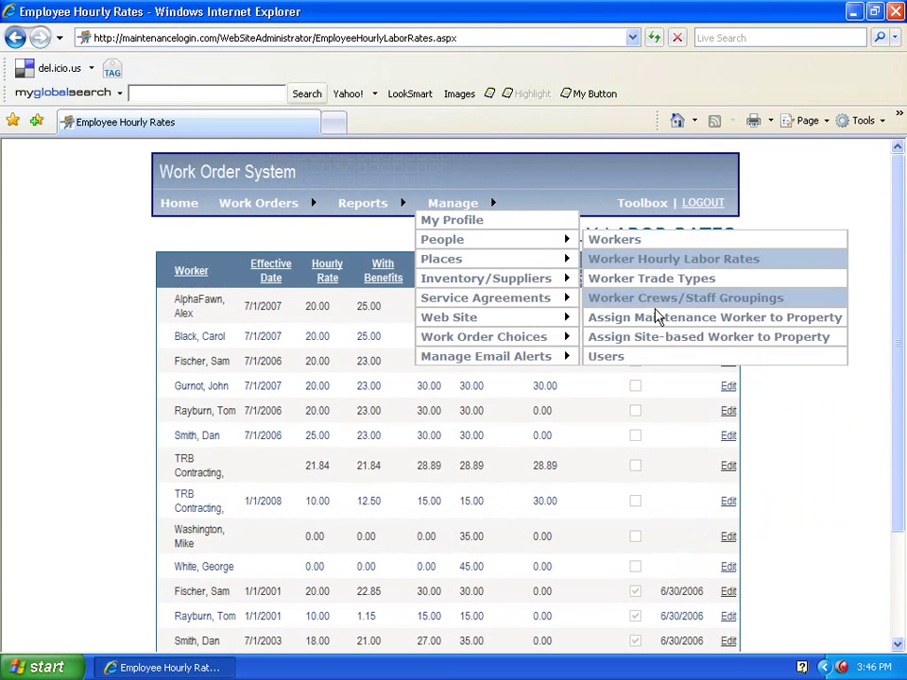
pyautogui.click(656, 323)
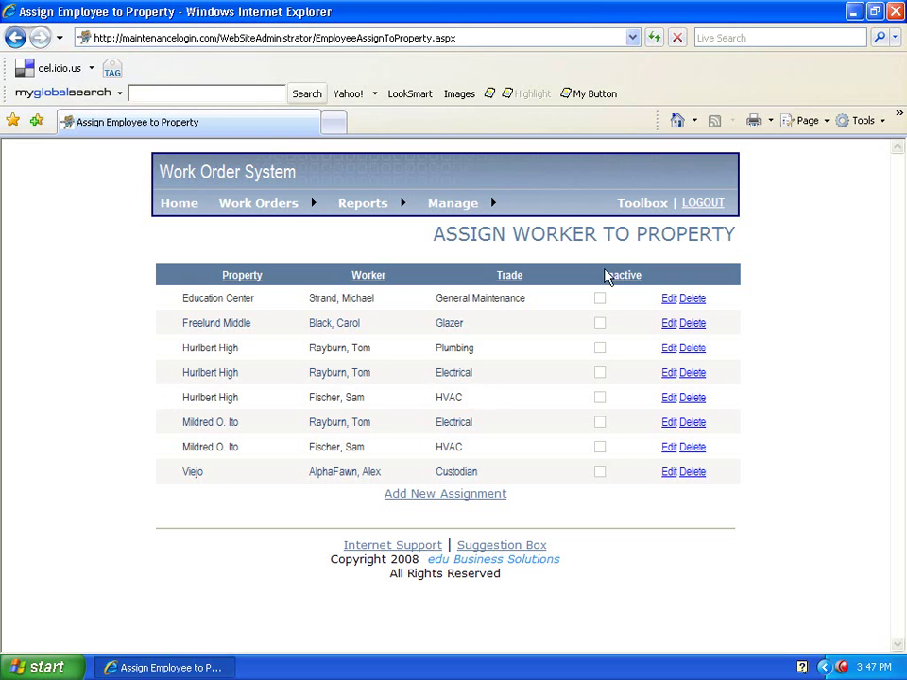
pyautogui.moveTo(455, 200)
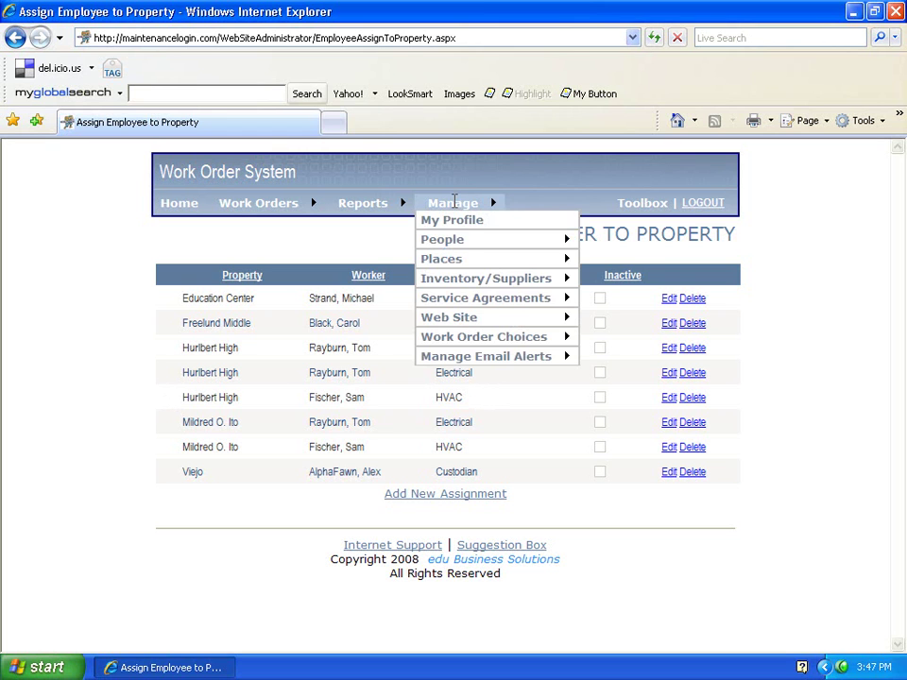
pyautogui.moveTo(460, 260)
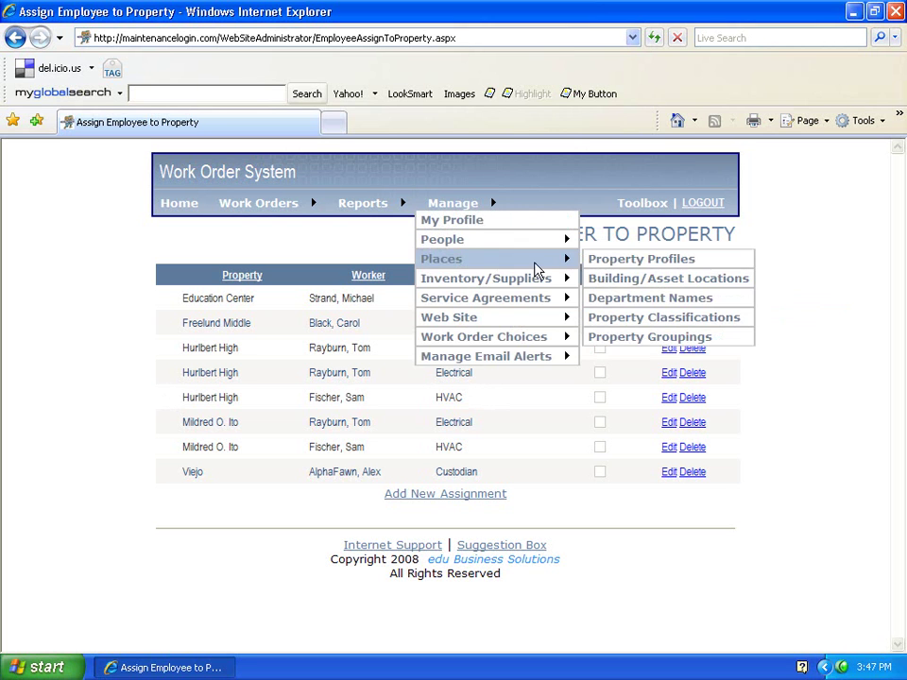
pyautogui.click(604, 265)
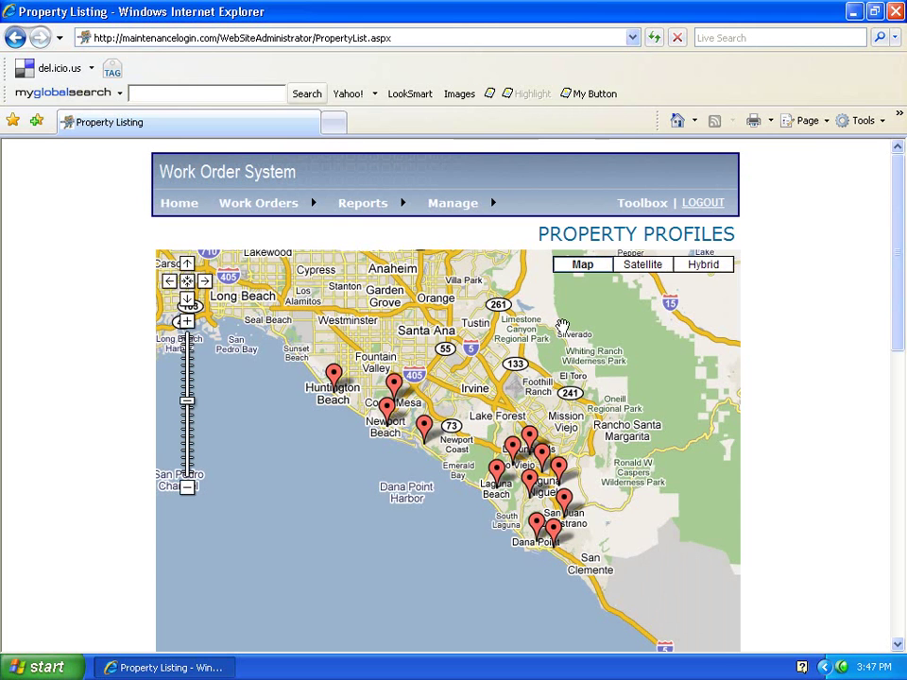
pyautogui.scroll(-2, 562, 326)
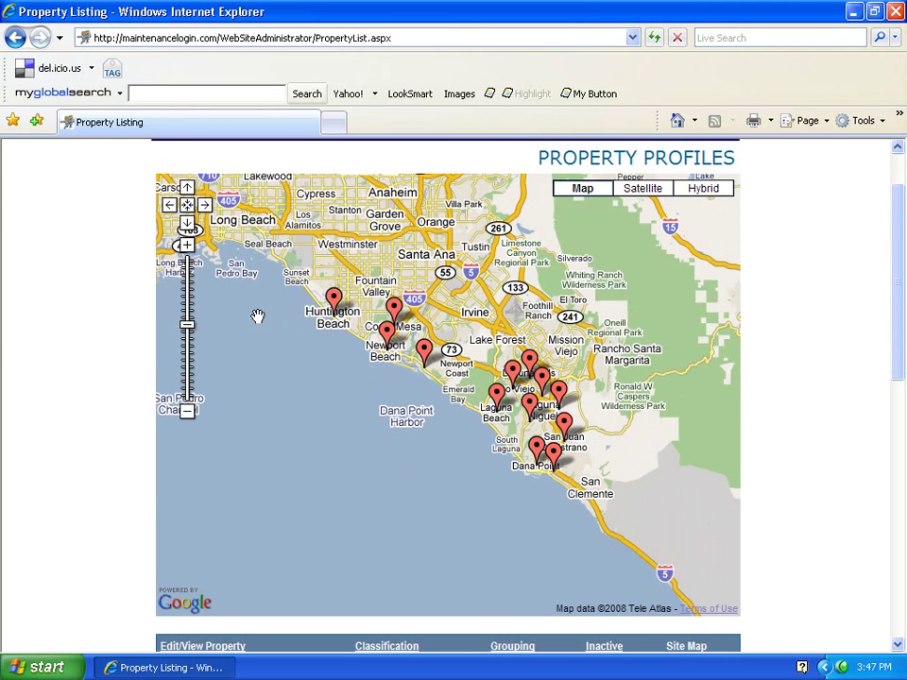
pyautogui.scroll(-3, 826, 492)
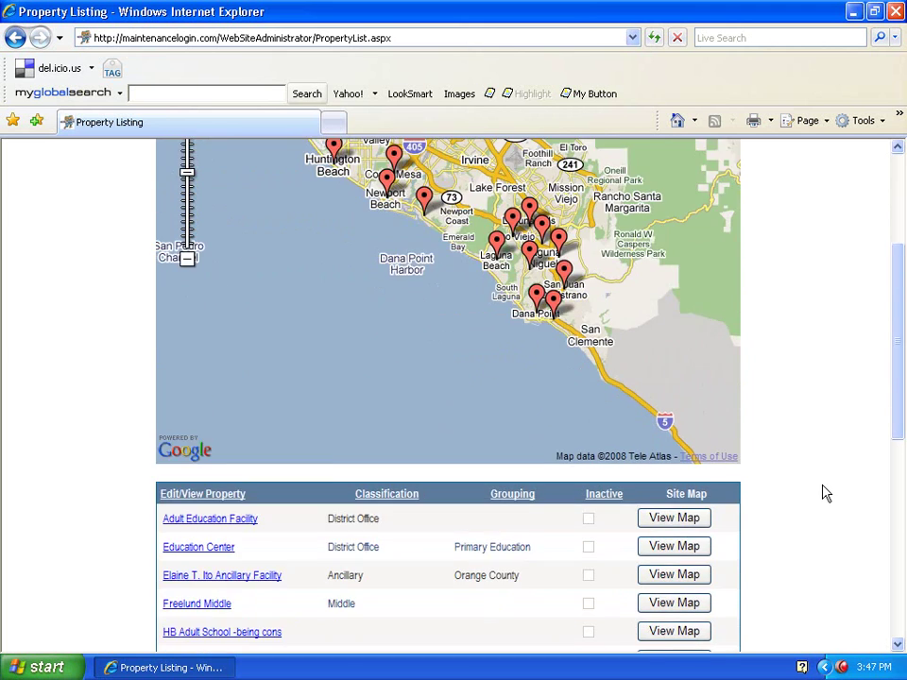
pyautogui.scroll(-8, 826, 492)
pyautogui.scroll(2, 821, 489)
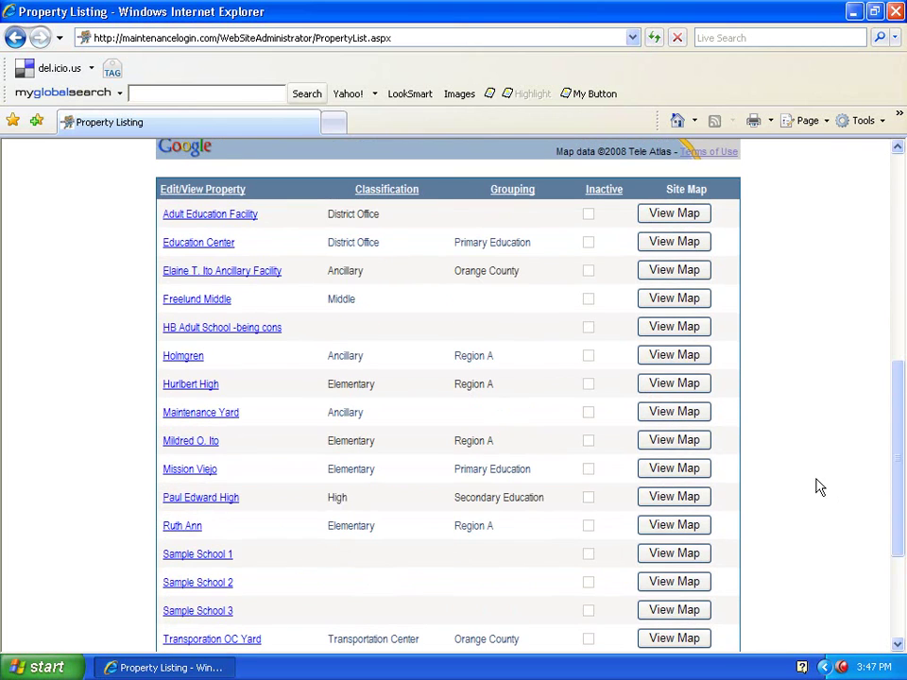
# Step: Open the Hurlbert High property profile and review all of its property details
pyautogui.click(190, 385)
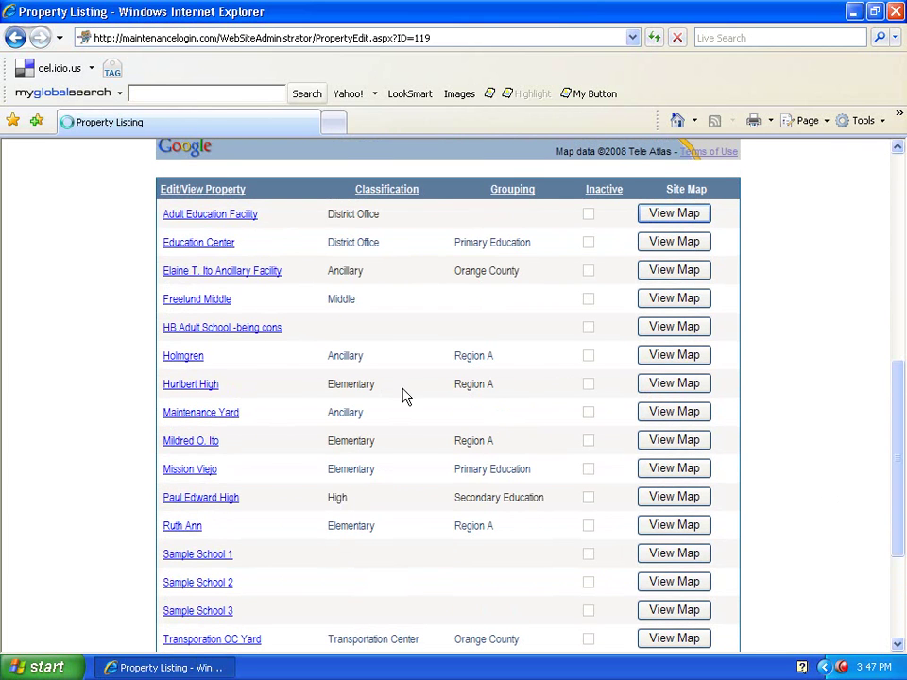
pyautogui.scroll(-2, 790, 501)
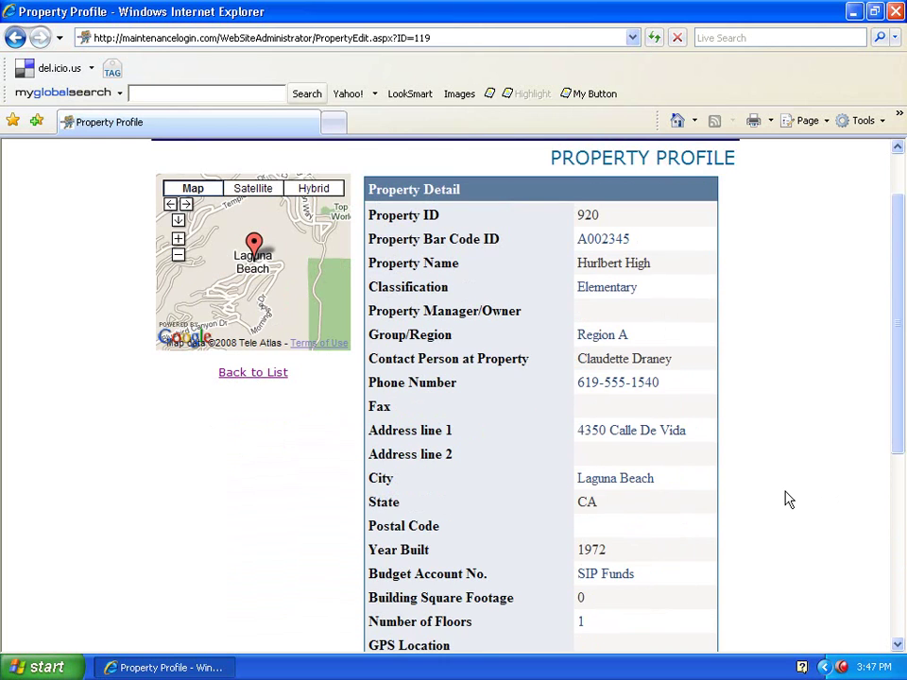
pyautogui.scroll(-8, 789, 499)
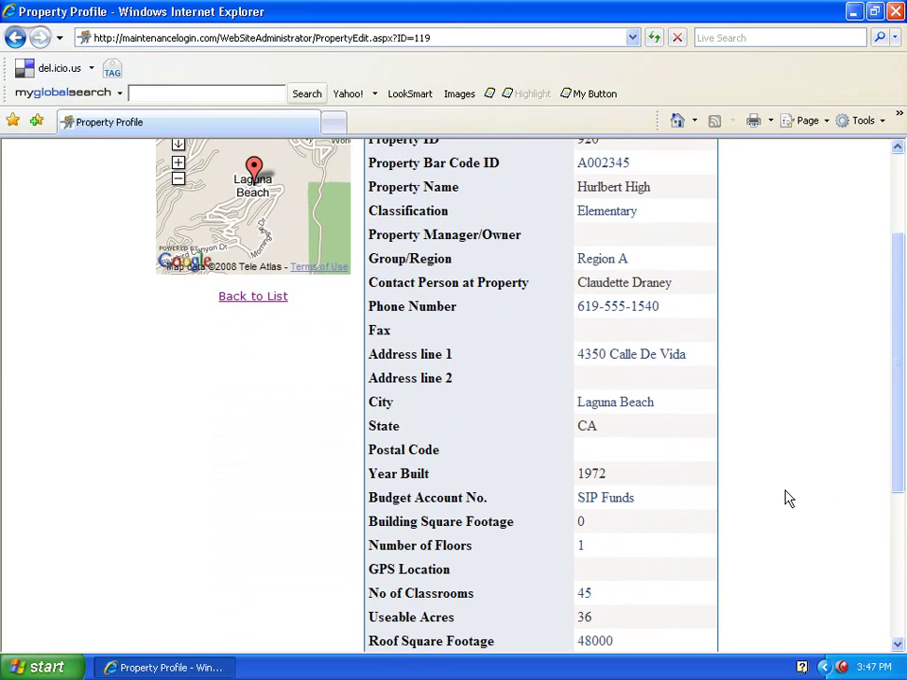
pyautogui.scroll(-1, 785, 497)
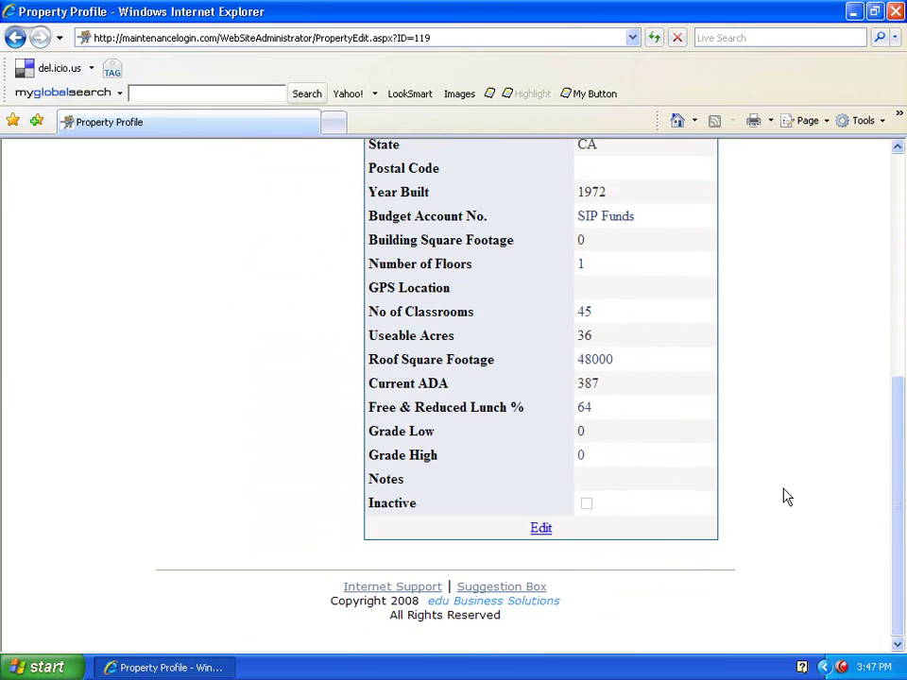
pyautogui.scroll(5, 784, 497)
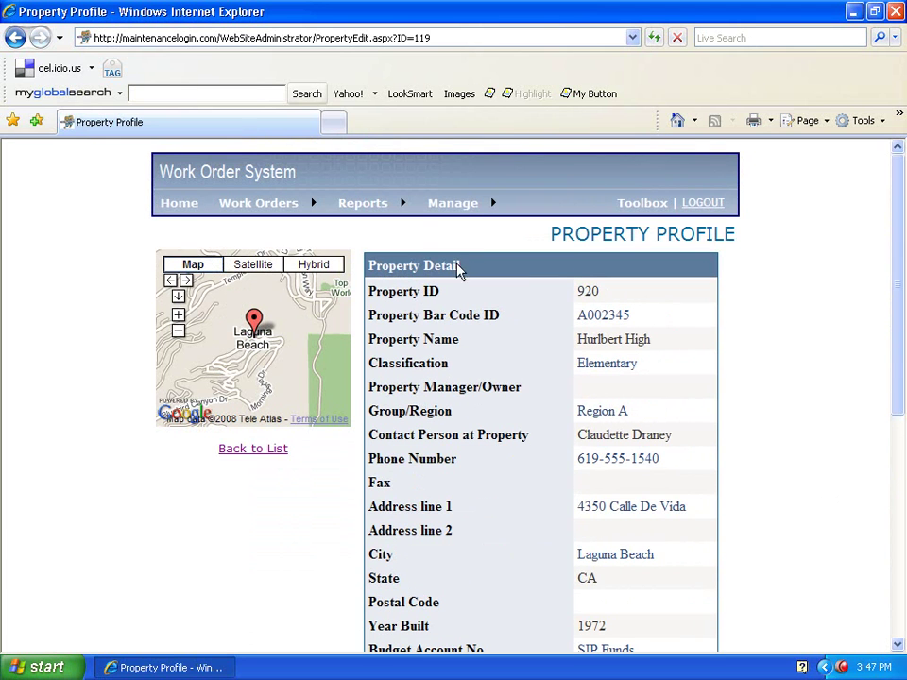
# Step: View the asset inventory list and the supplier list
pyautogui.moveTo(464, 202)
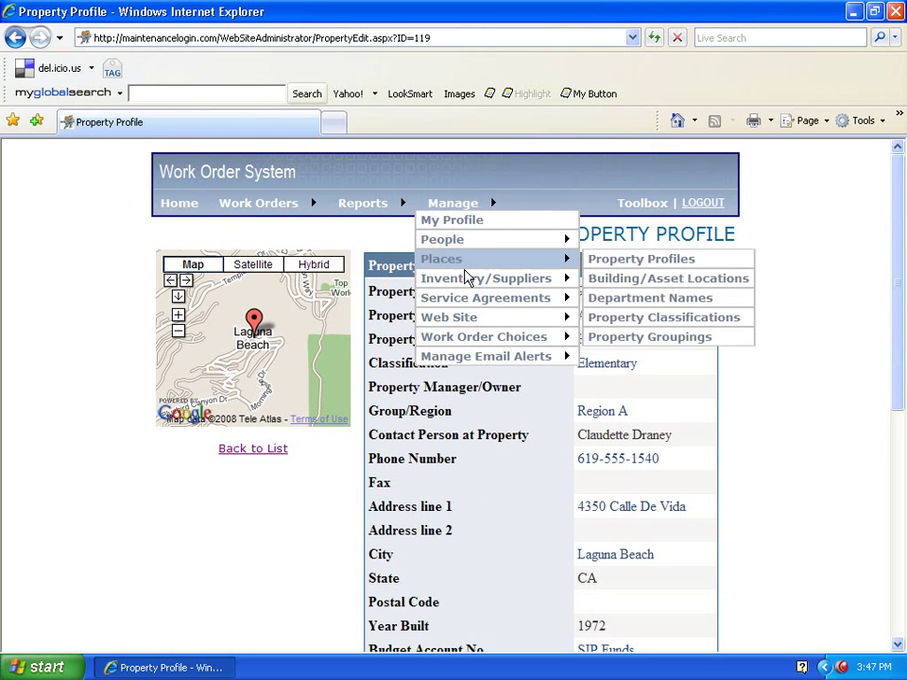
pyautogui.moveTo(464, 274)
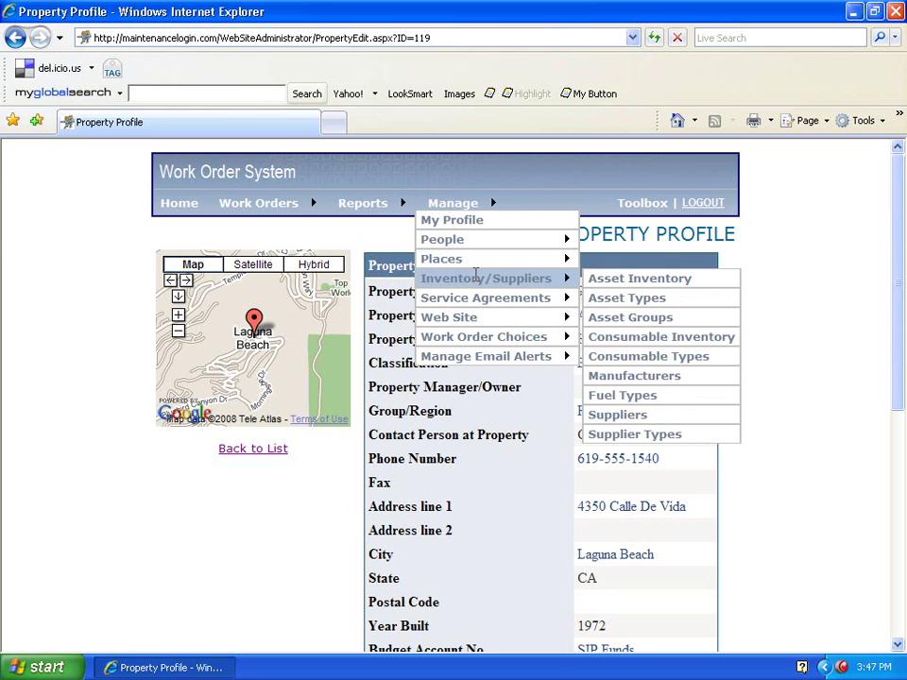
pyautogui.click(615, 281)
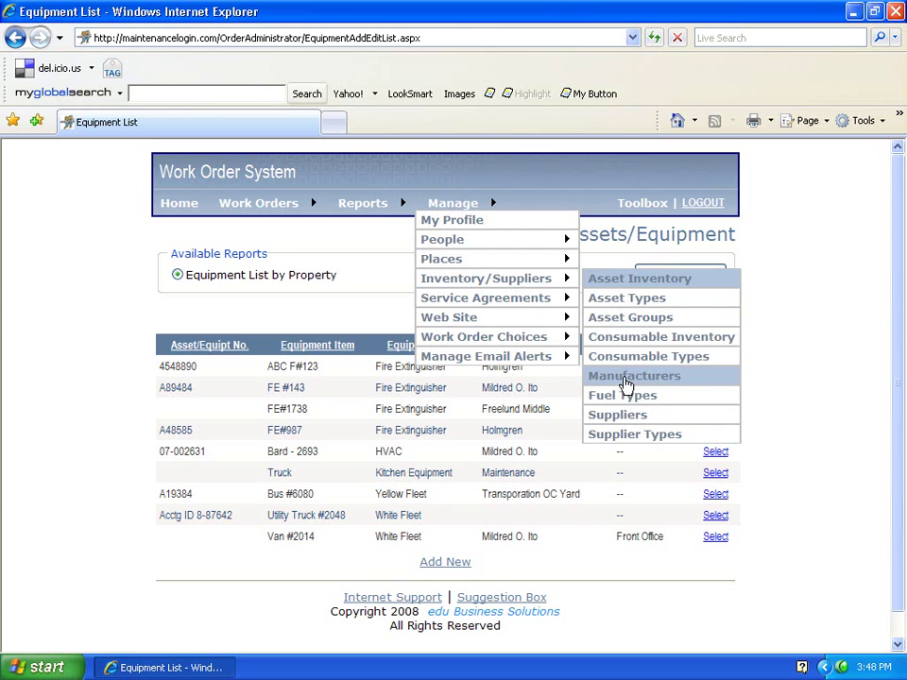
pyautogui.click(625, 424)
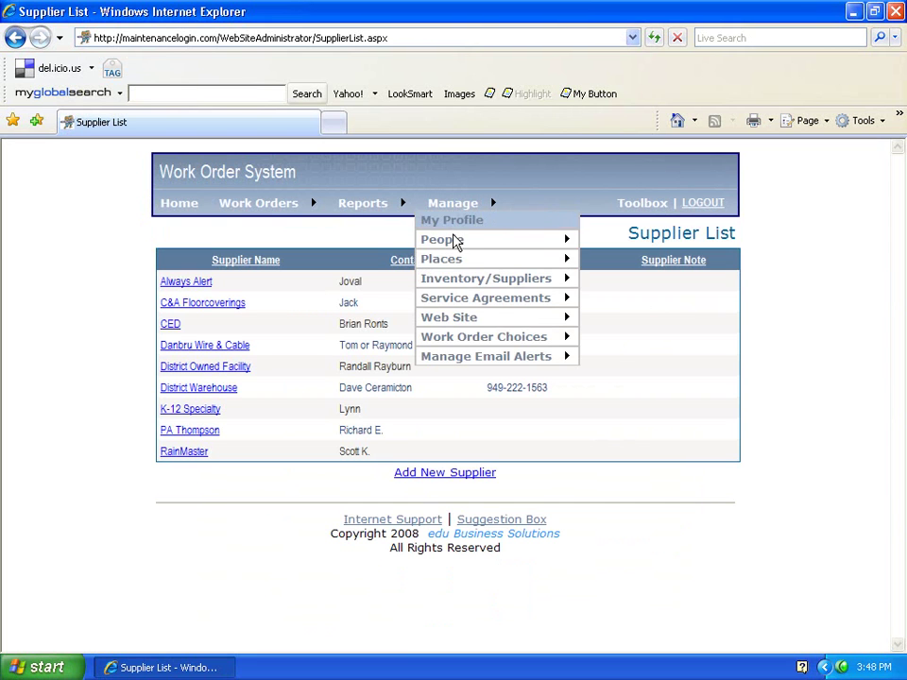
# Step: Edit the home page text, adding the line "Welcome back from summer vacation!" above the first line of the Welcome Body Text
pyautogui.moveTo(469, 319)
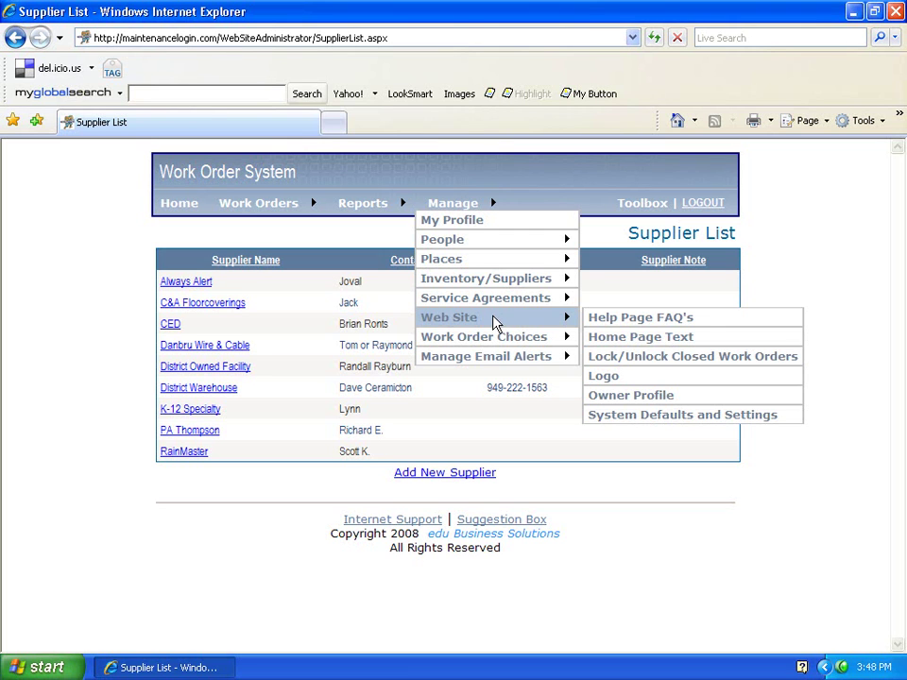
pyautogui.click(619, 338)
pyautogui.scroll(-3, 464, 437)
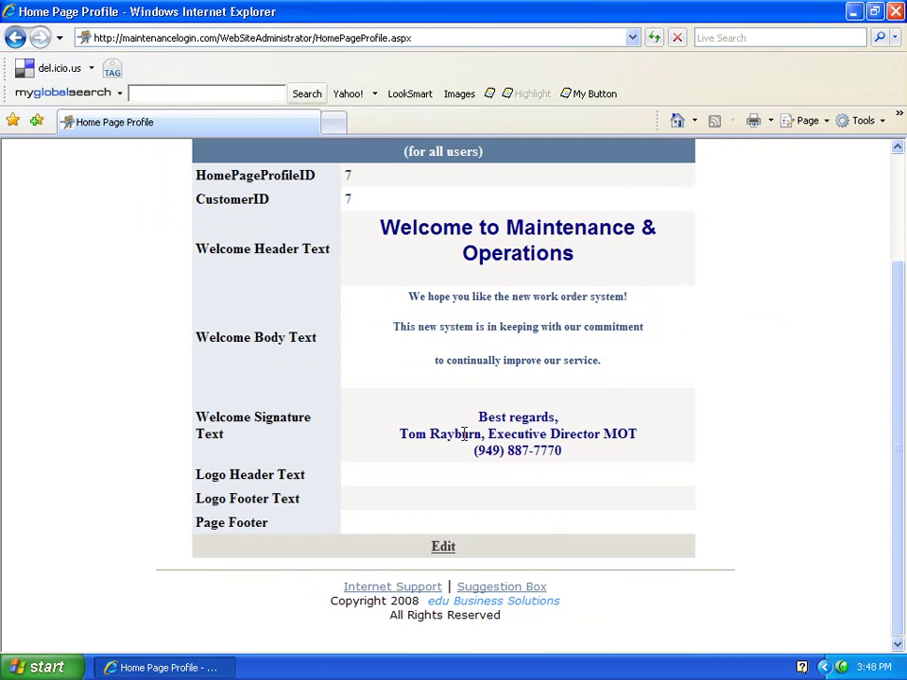
pyautogui.click(455, 551)
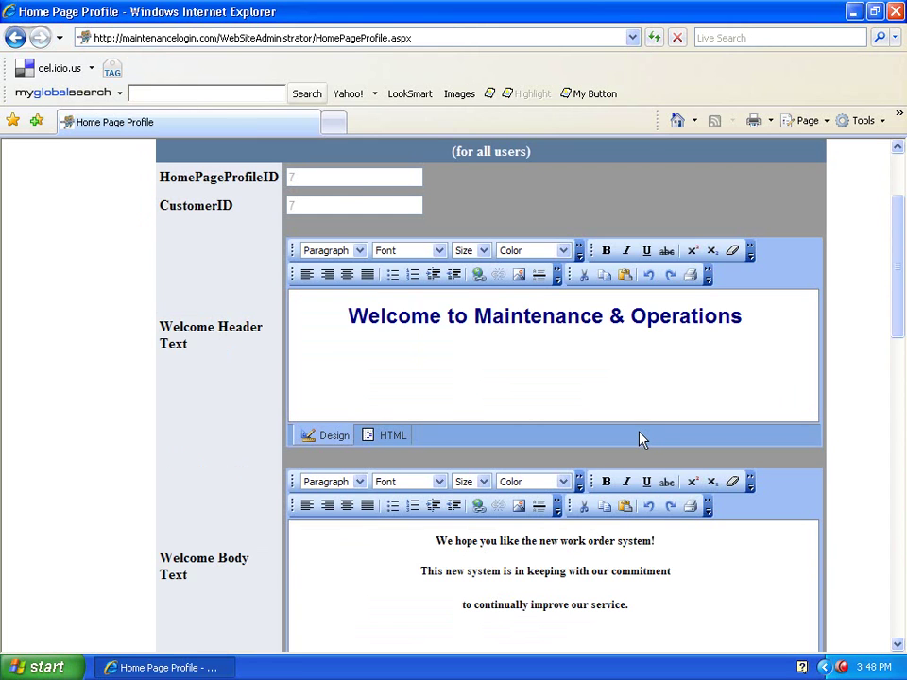
pyautogui.scroll(-3, 638, 434)
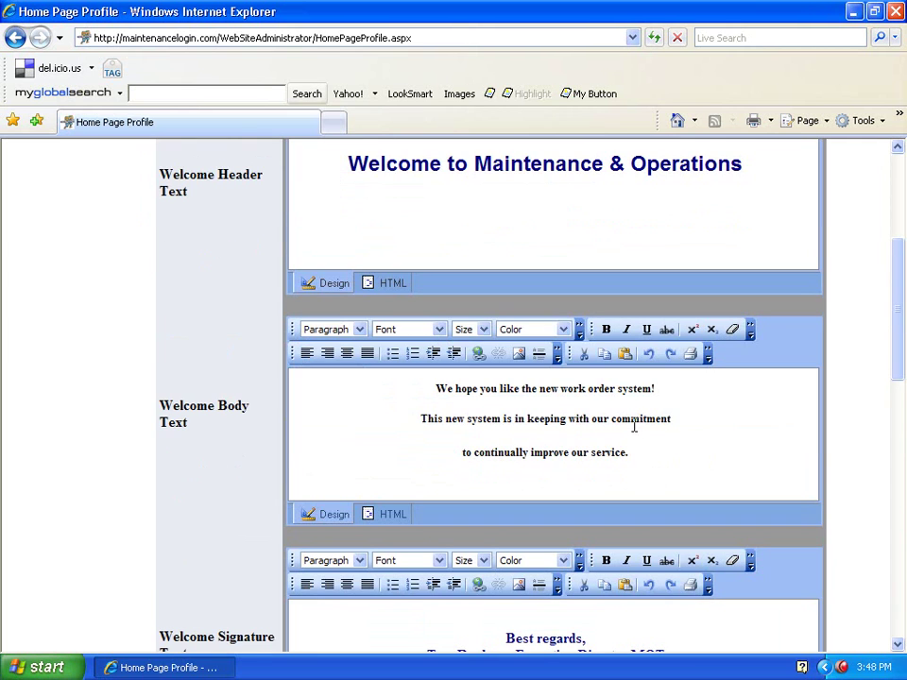
pyautogui.click(543, 380)
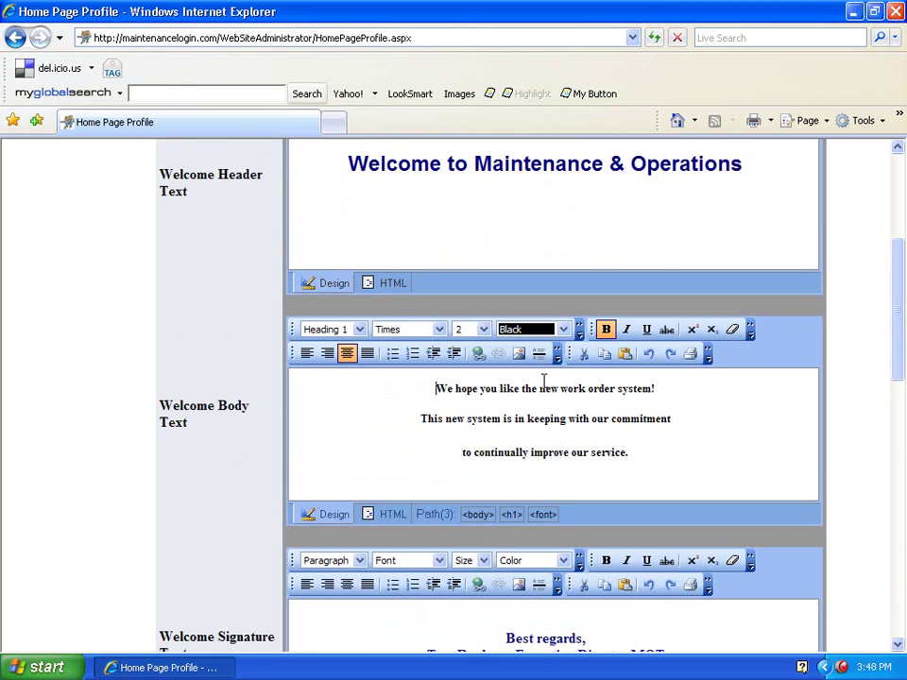
pyautogui.write('Welcome back from summer vacation!')
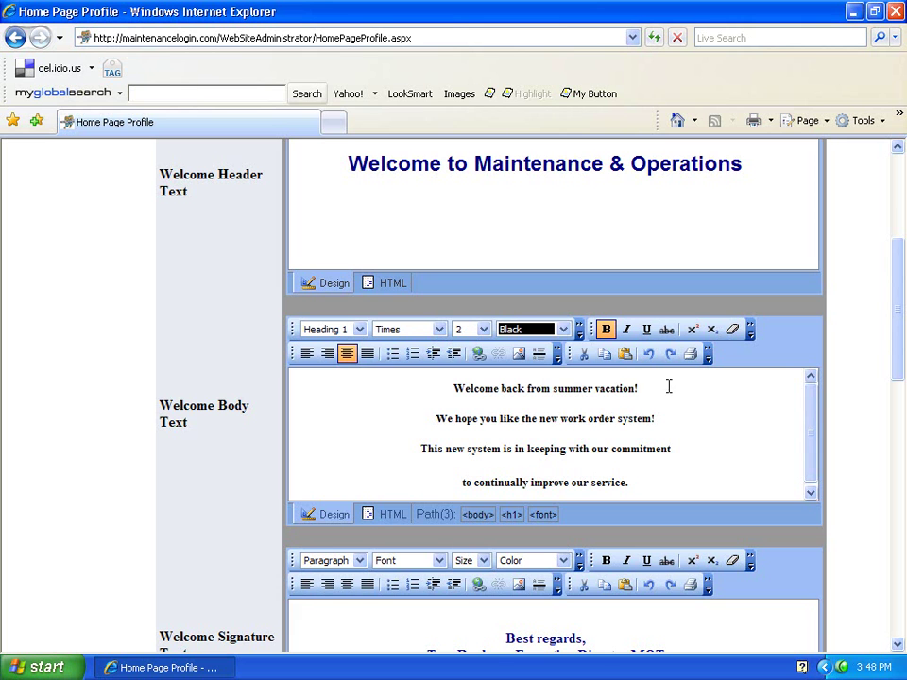
# Step: Italicize the "Welcome back from summer vacation!" line in the Welcome Body Text and save the home page text
pyautogui.moveTo(649, 390); pyautogui.dragTo(441, 386)
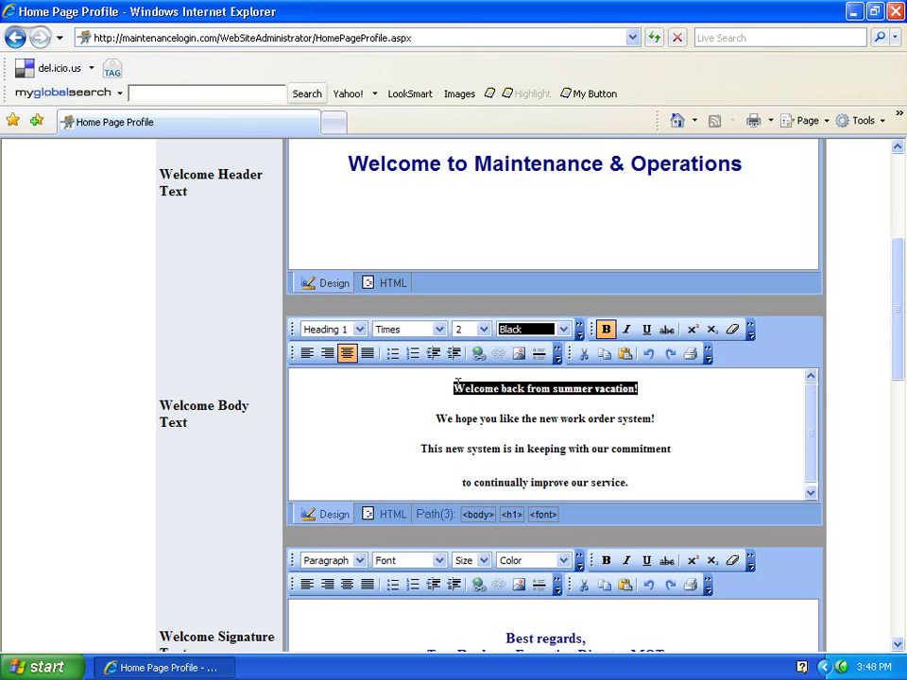
pyautogui.click(627, 330)
pyautogui.moveTo(900, 320); pyautogui.dragTo(667, 605)
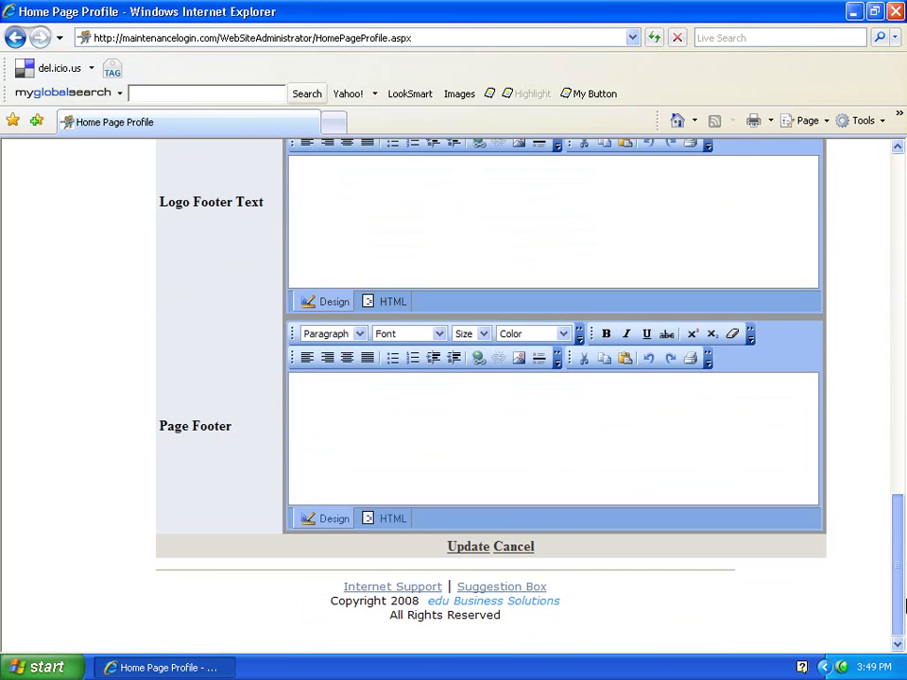
pyautogui.click(478, 546)
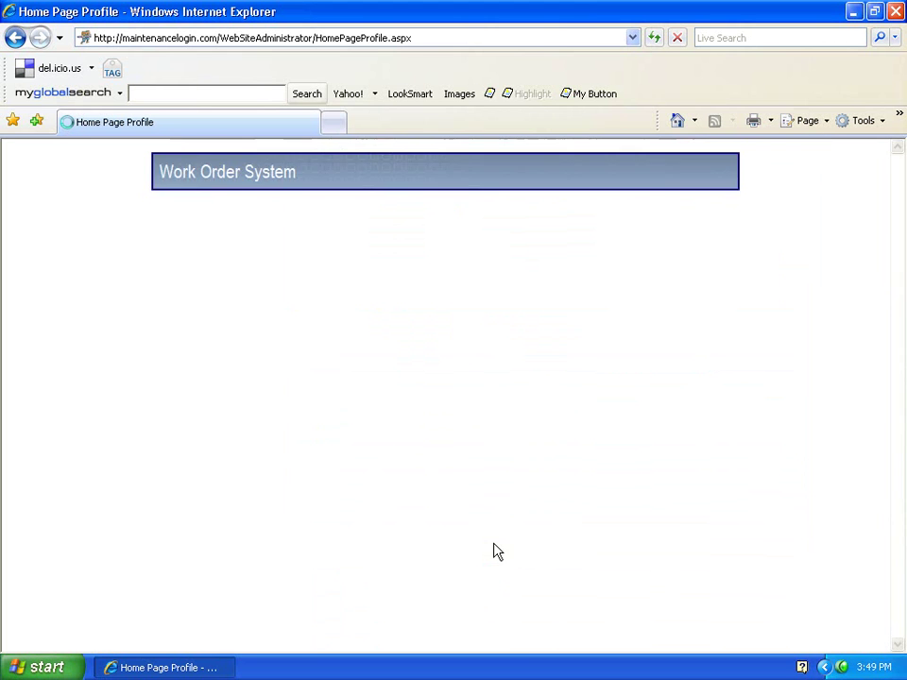
# Step: Check the home page and review the system defaults and settings
pyautogui.moveTo(901, 429); pyautogui.dragTo(901, 317)
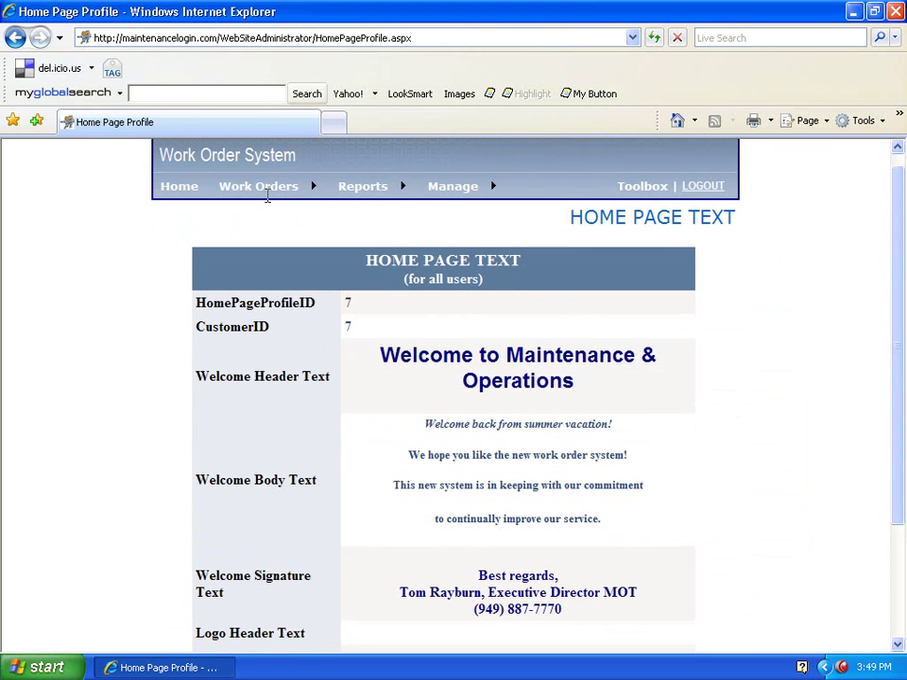
pyautogui.click(180, 197)
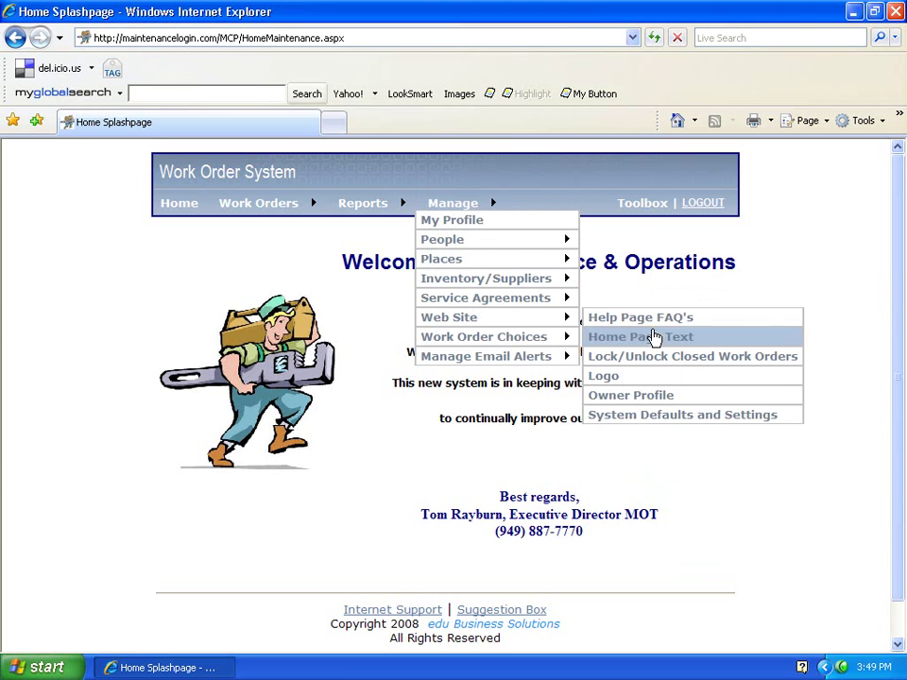
pyautogui.click(648, 417)
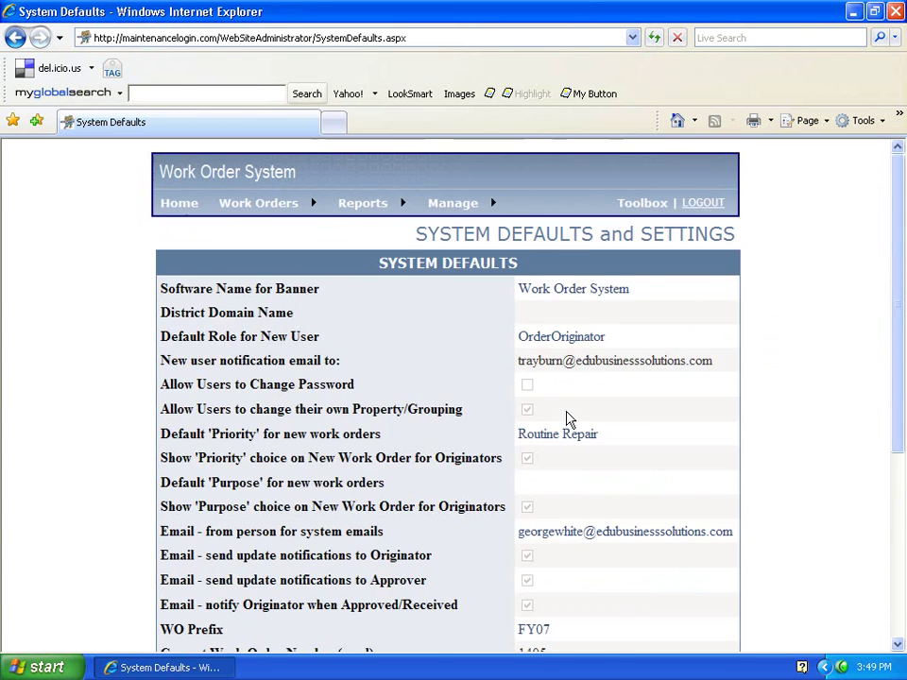
pyautogui.scroll(-3, 567, 422)
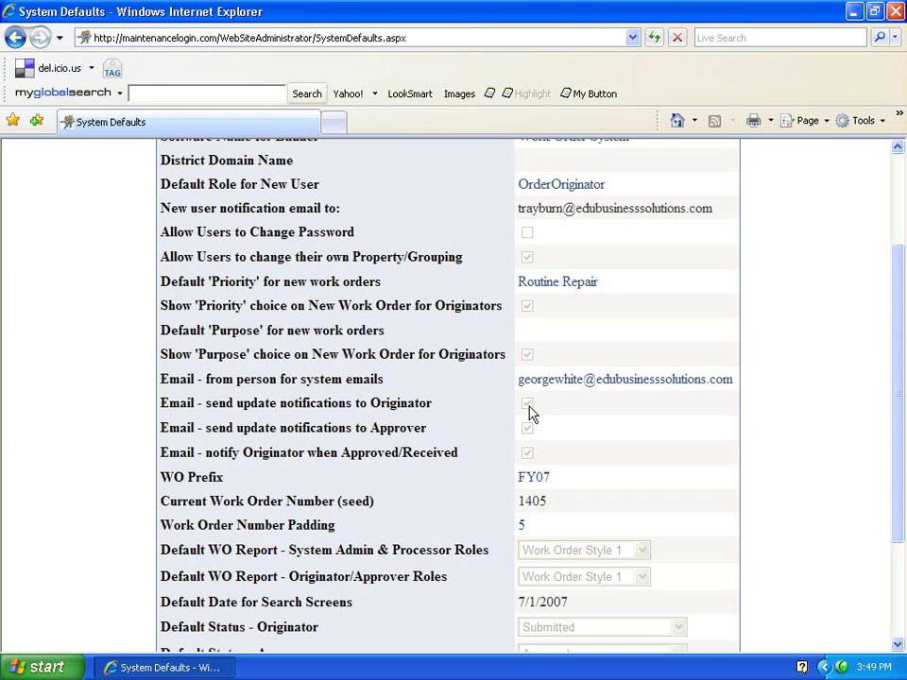
pyautogui.scroll(3, 652, 445)
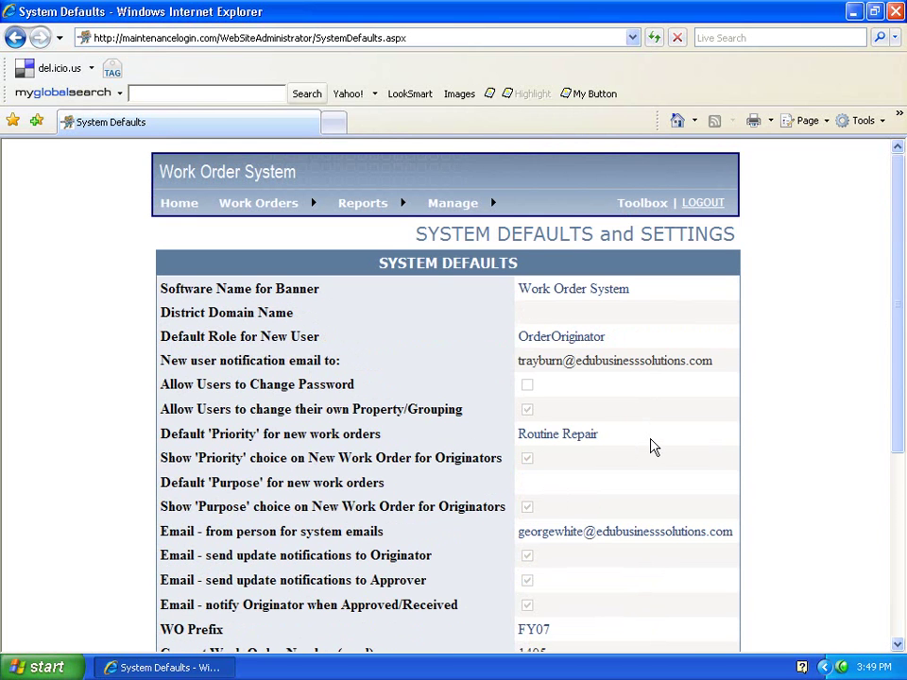
pyautogui.moveTo(460, 196)
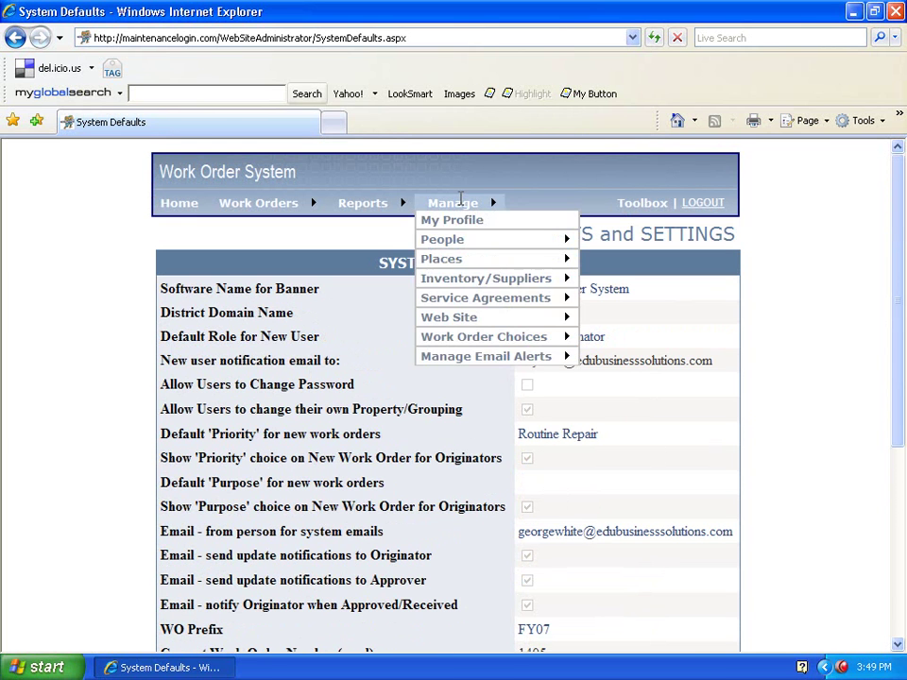